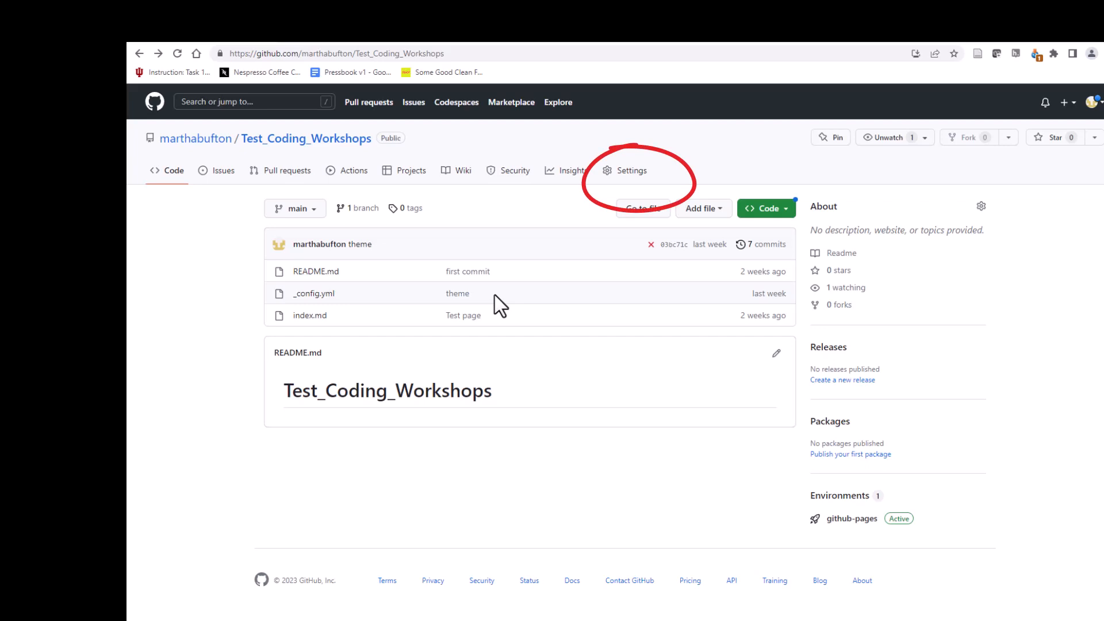
# - Open the GitHub Pages settings of the Test_Coding_Workshops repository and check the publishing branch choices, leaving main selected
pyautogui.click(636, 182)
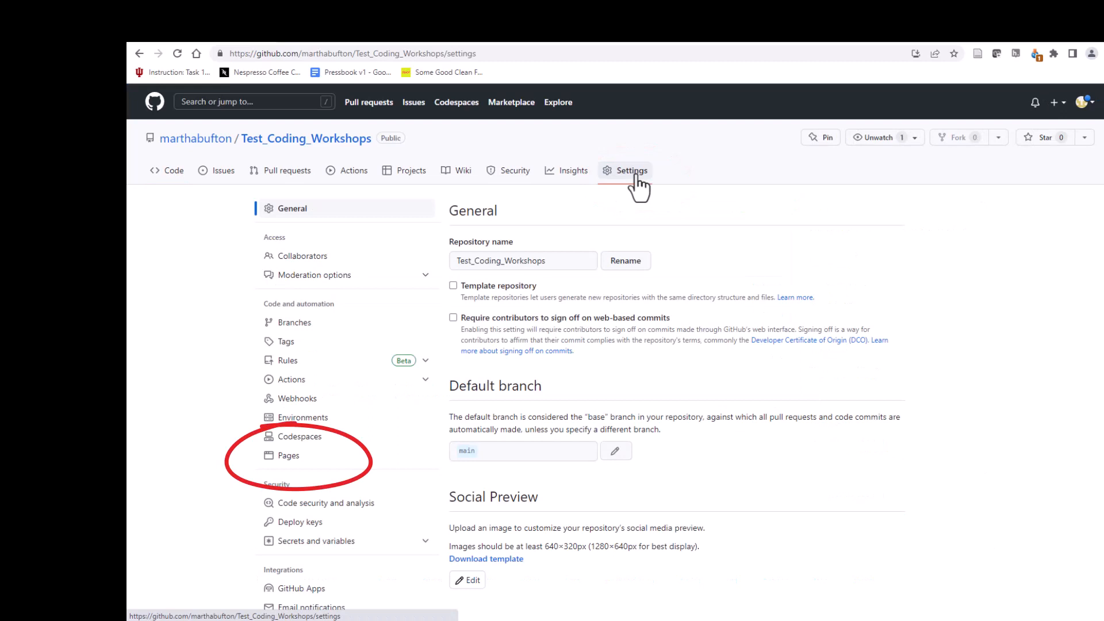
pyautogui.click(402, 459)
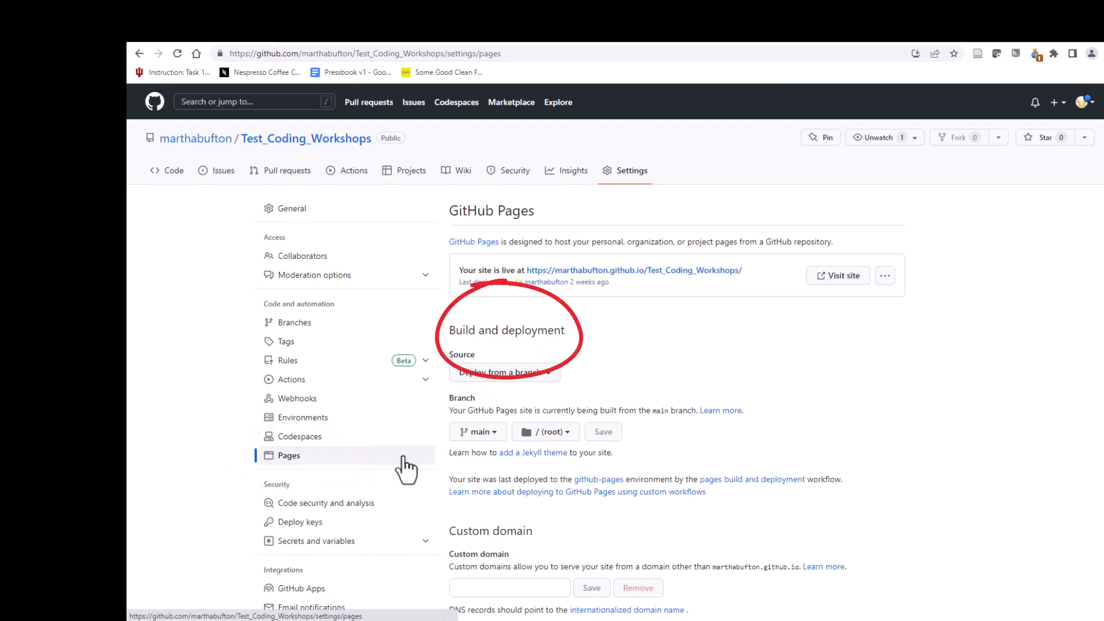
pyautogui.click(480, 433)
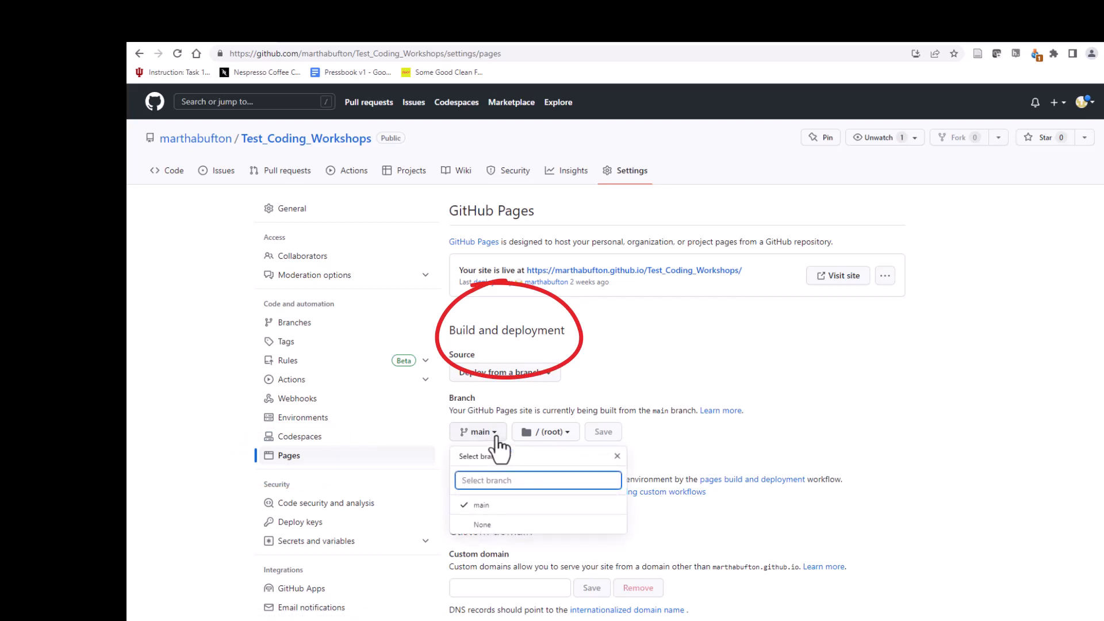
pyautogui.click(495, 436)
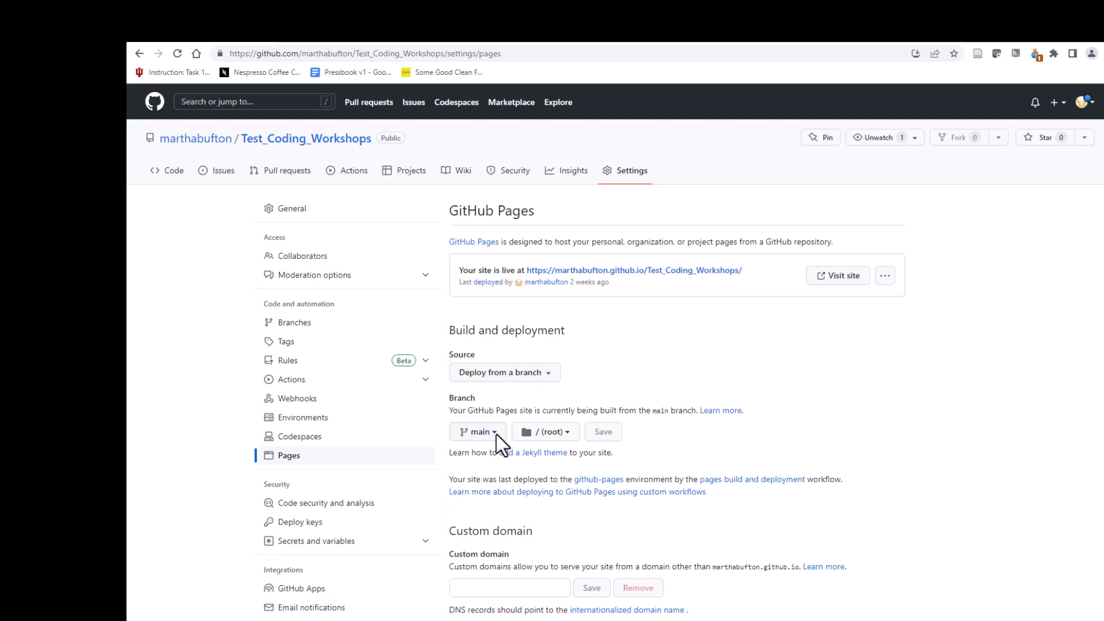
# - Consult the guide on adding a Jekyll theme to the site and open its list of supported themes
pyautogui.click(520, 453)
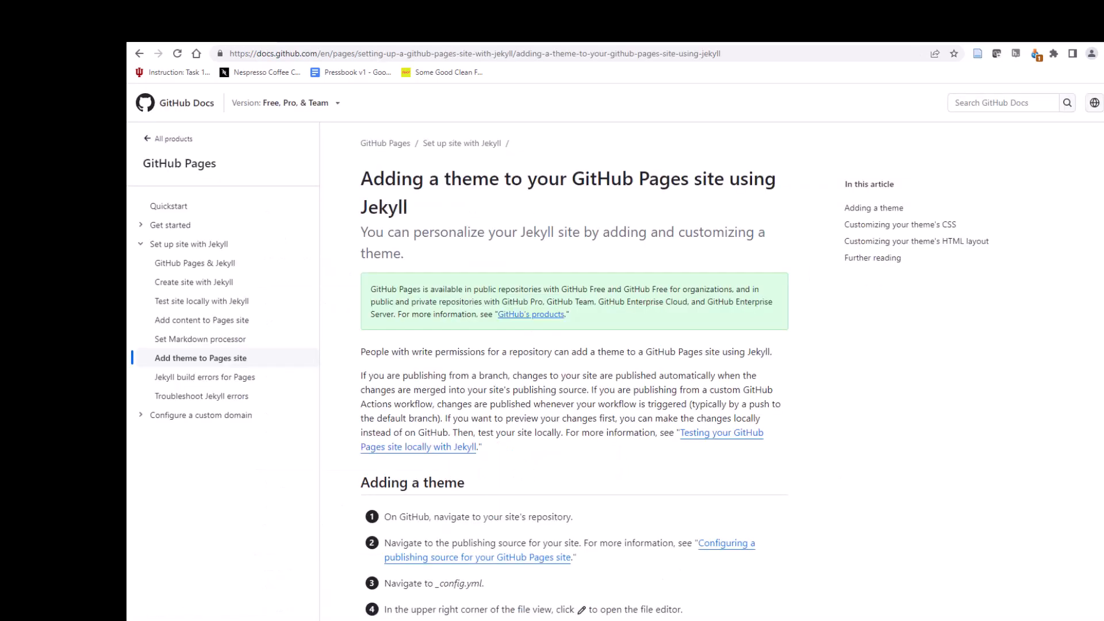
pyautogui.scroll(-6, 574, 373)
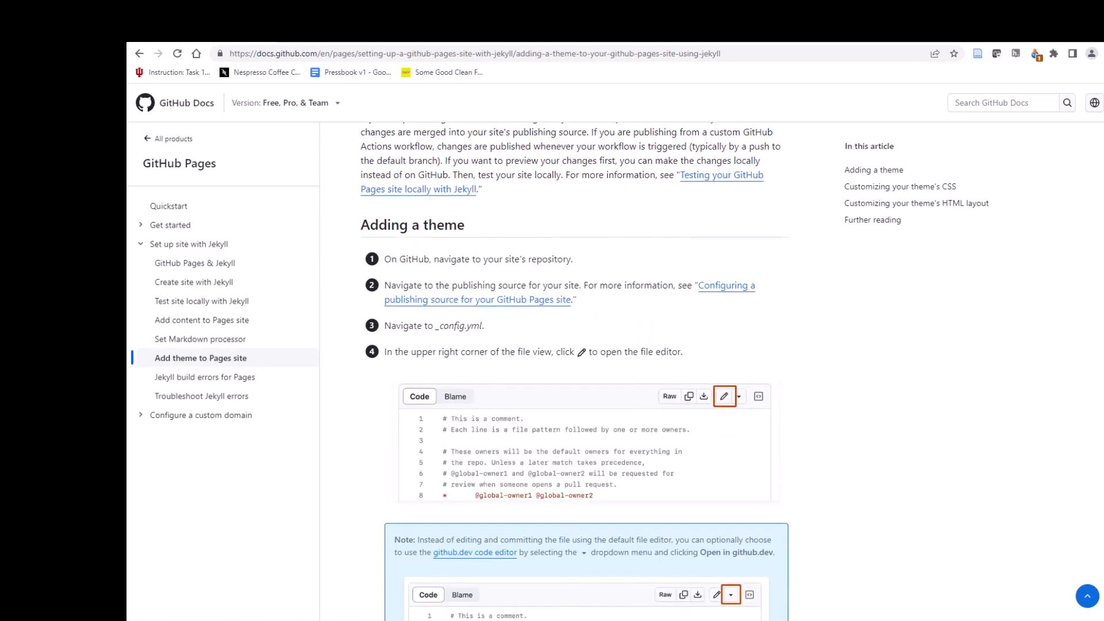
pyautogui.scroll(-12, 575, 368)
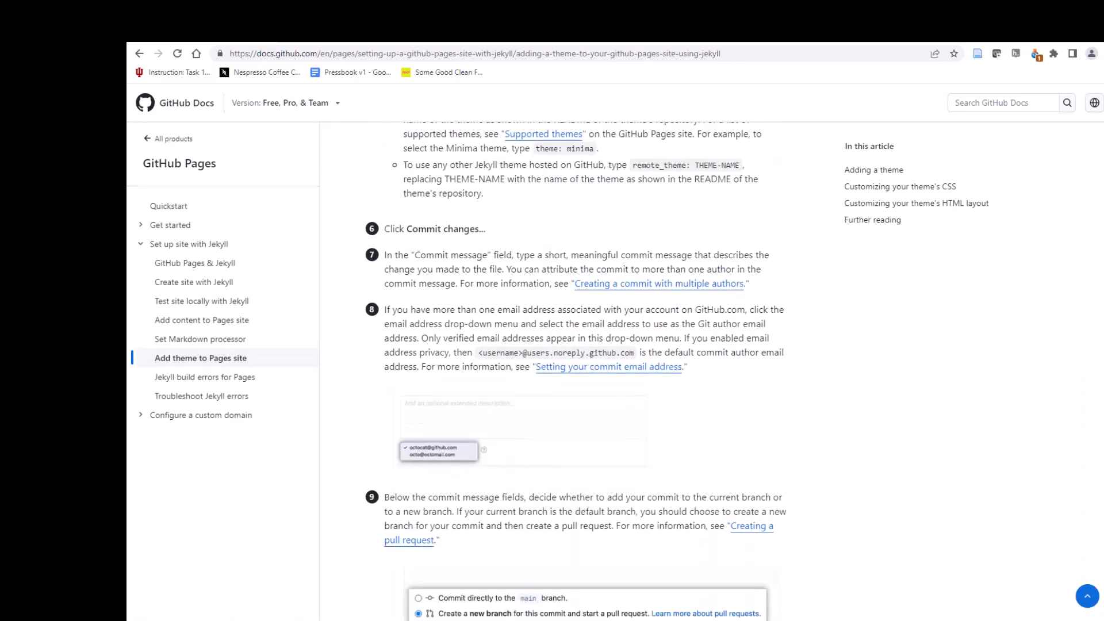
pyautogui.scroll(-5, 575, 368)
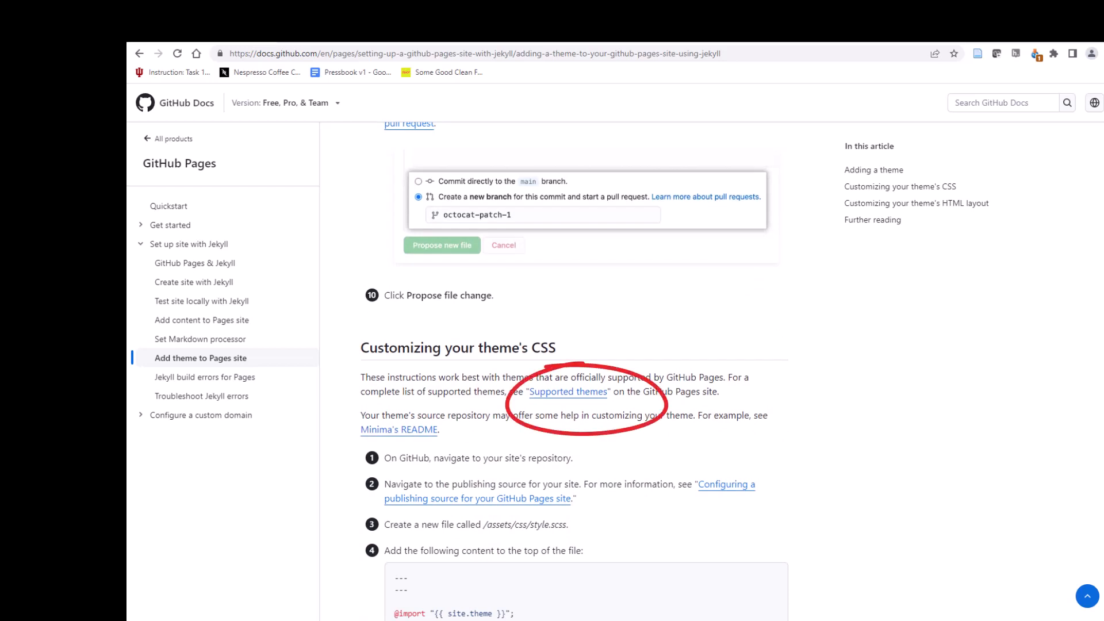
pyautogui.click(588, 394)
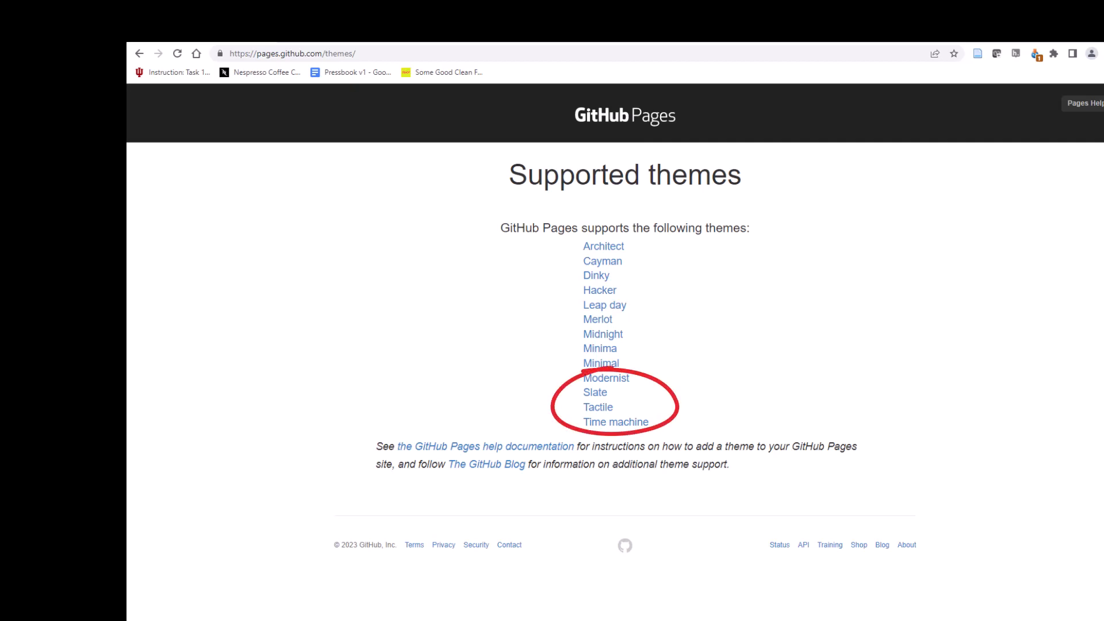
# - Open the Slate theme's repository and copy the _config.yml snippet from the Usage section of its README
pyautogui.click(589, 396)
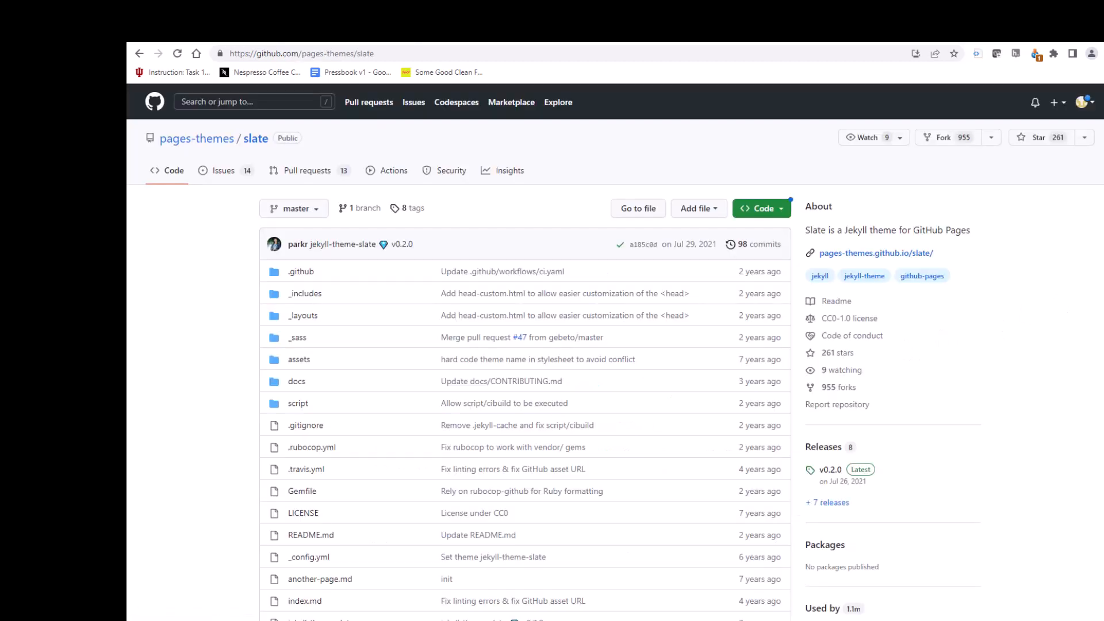
pyautogui.scroll(-10, 525, 351)
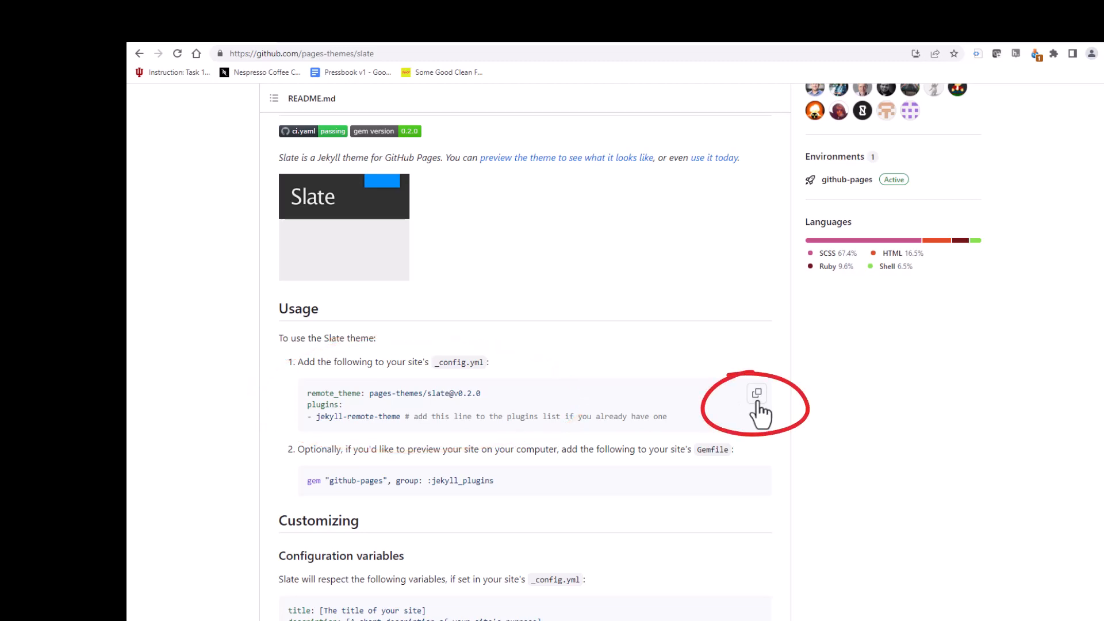
pyautogui.click(756, 395)
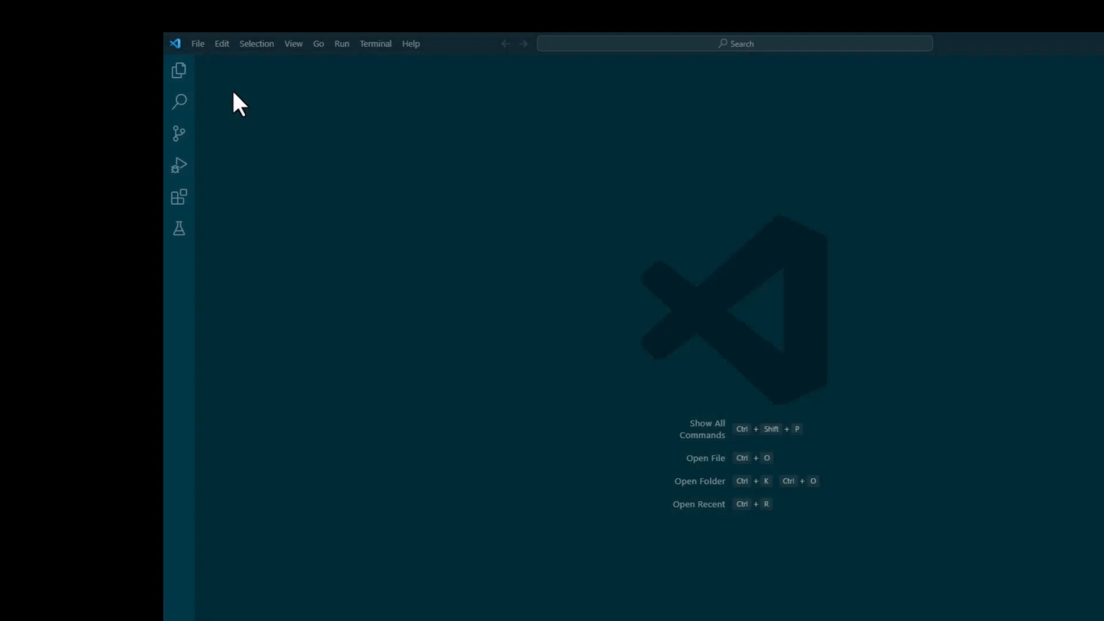
# - Switch to Visual Studio Code, create a new text file and paste the copied Slate theme configuration into it
pyautogui.click(202, 50)
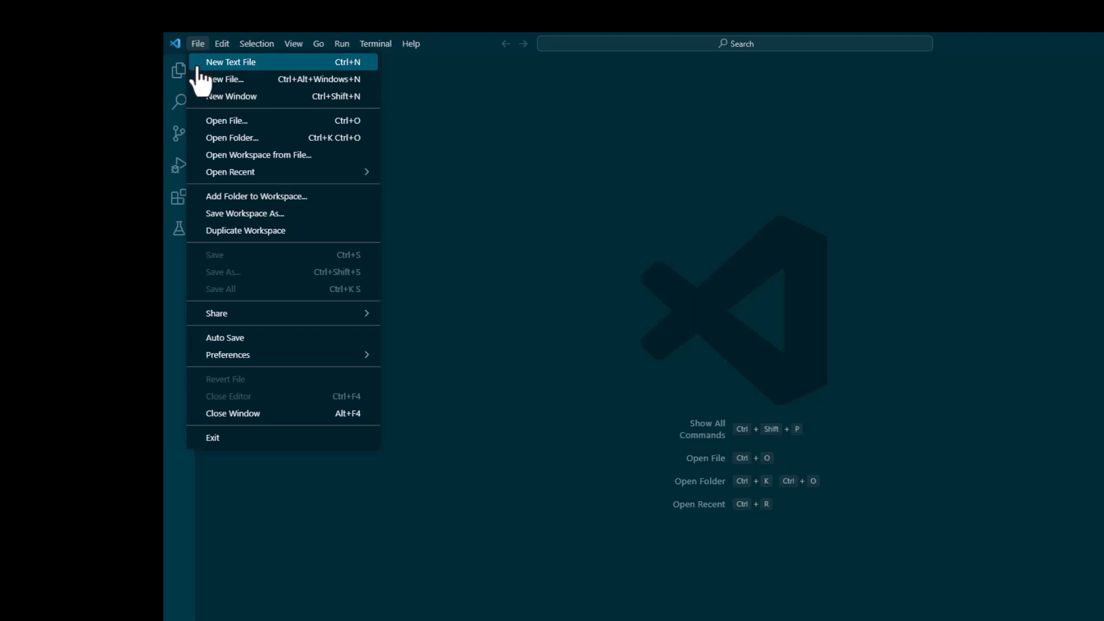
pyautogui.click(200, 63)
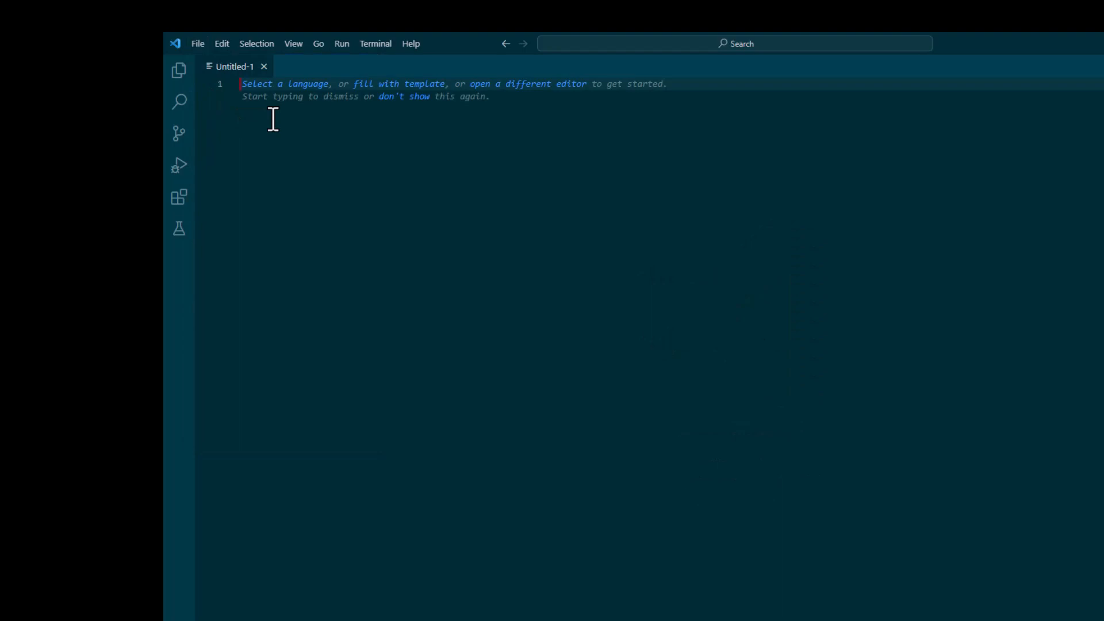
pyautogui.hotkey('ctrl', 'v')
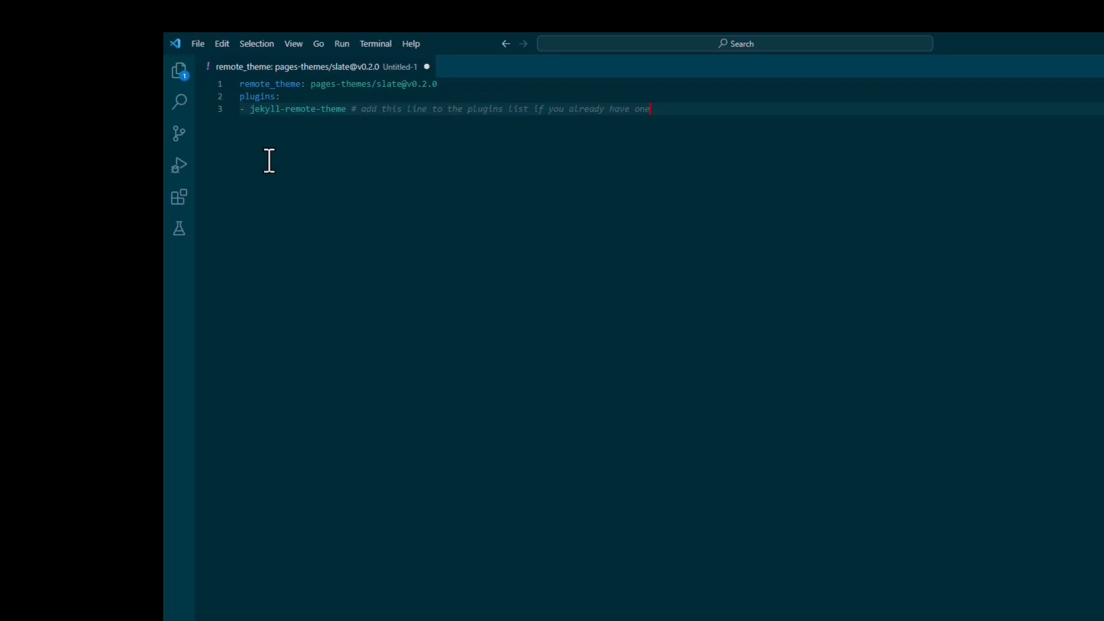
# - Save the file as _config.yml in the Project_file folder on the Desktop
pyautogui.click(197, 44)
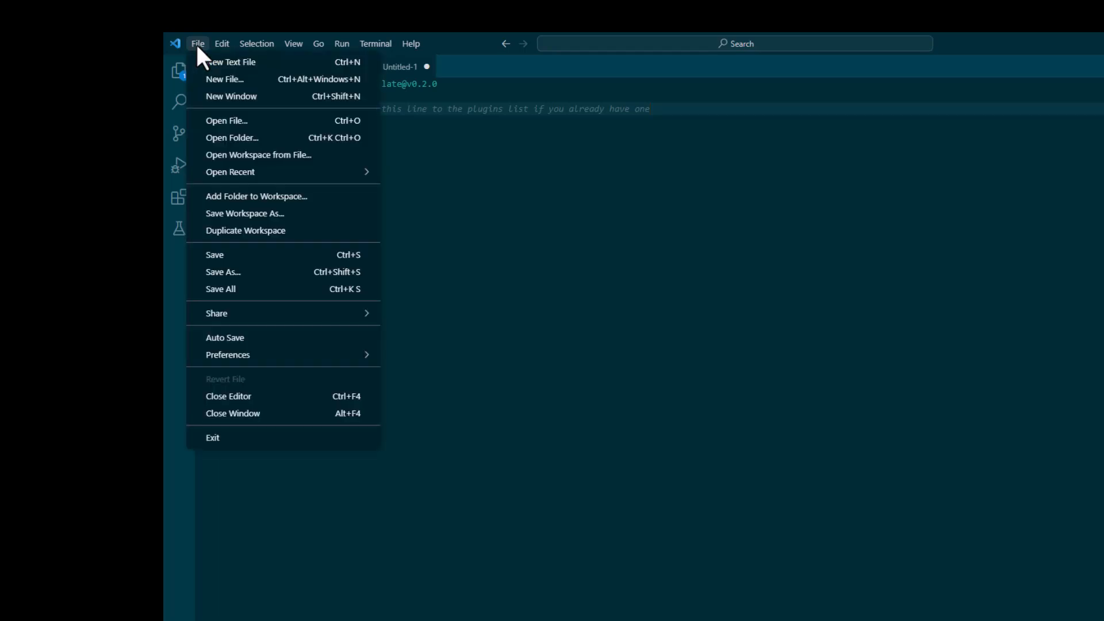
pyautogui.click(196, 275)
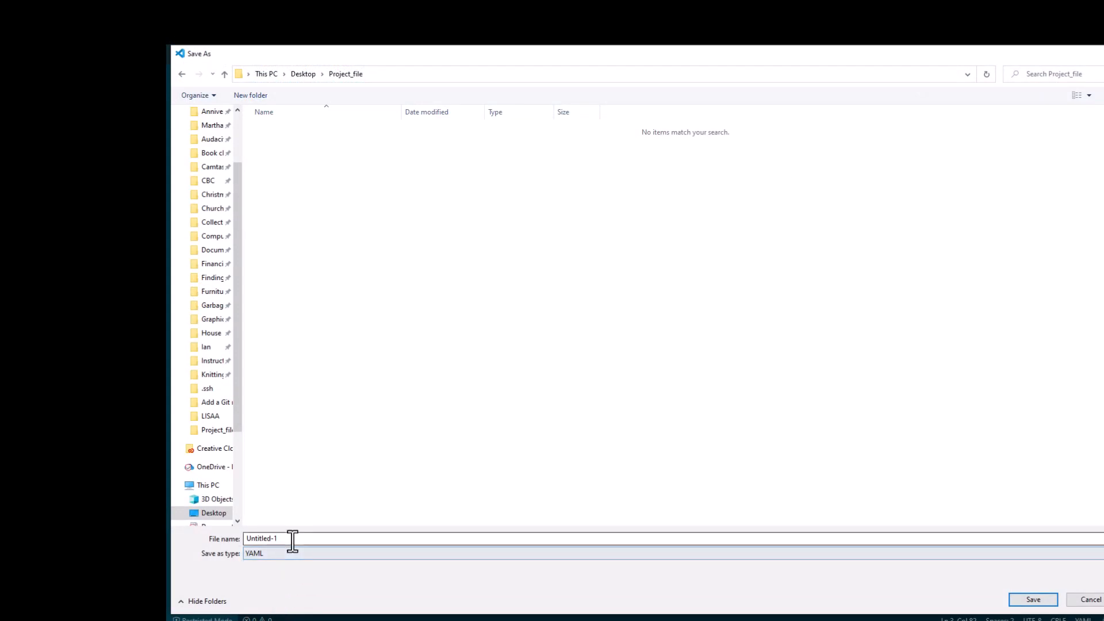
pyautogui.moveTo(291, 540); pyautogui.dragTo(247, 542)
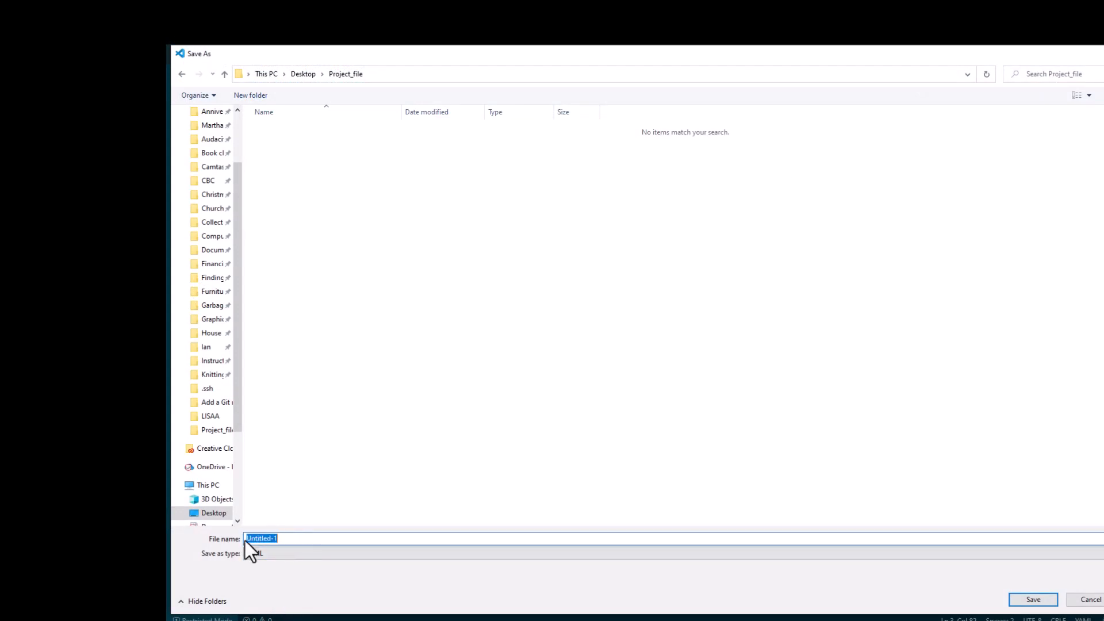
pyautogui.write('_config.')
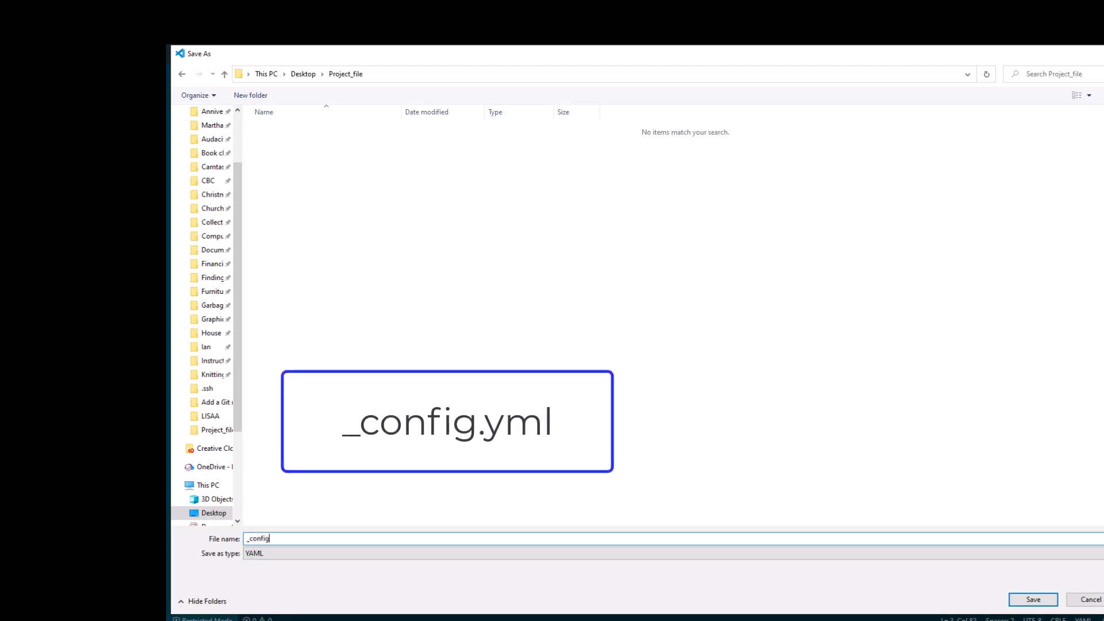
pyautogui.write('ym')
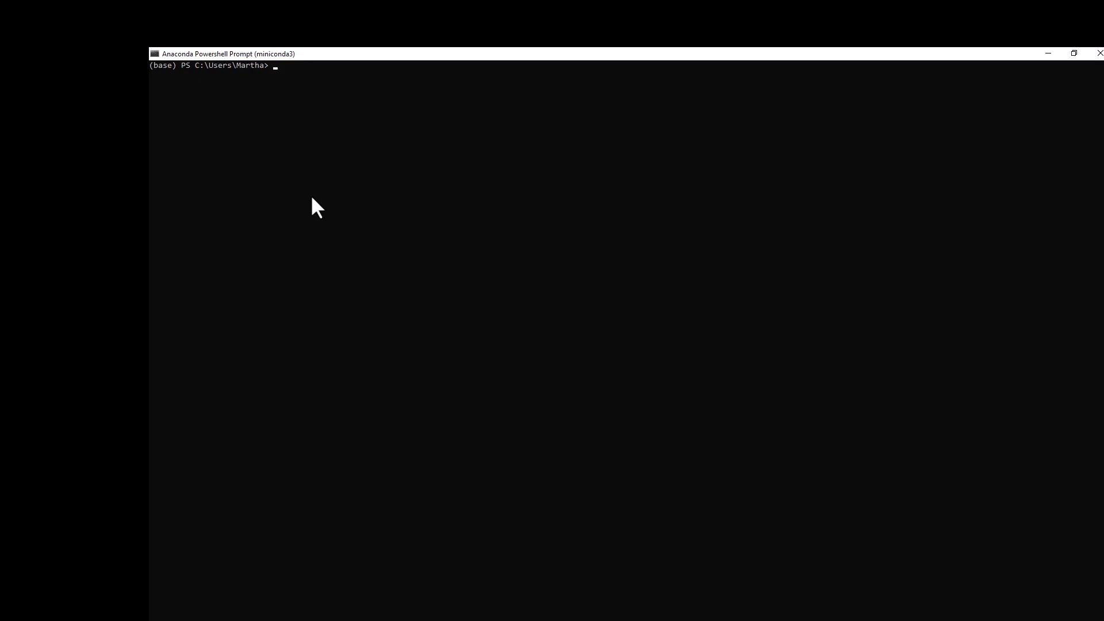
# - Switch to the Anaconda Powershell Prompt and change the working directory to Project_File inside Desktop
pyautogui.write('cd Desktop')
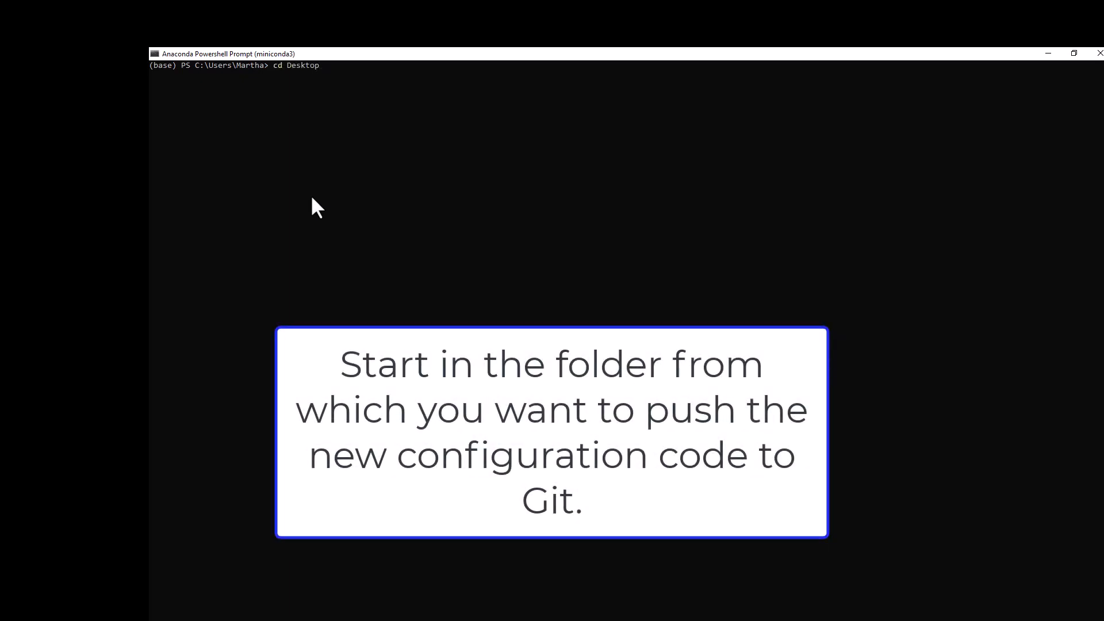
pyautogui.press('Return')
pyautogui.write('cd Project')
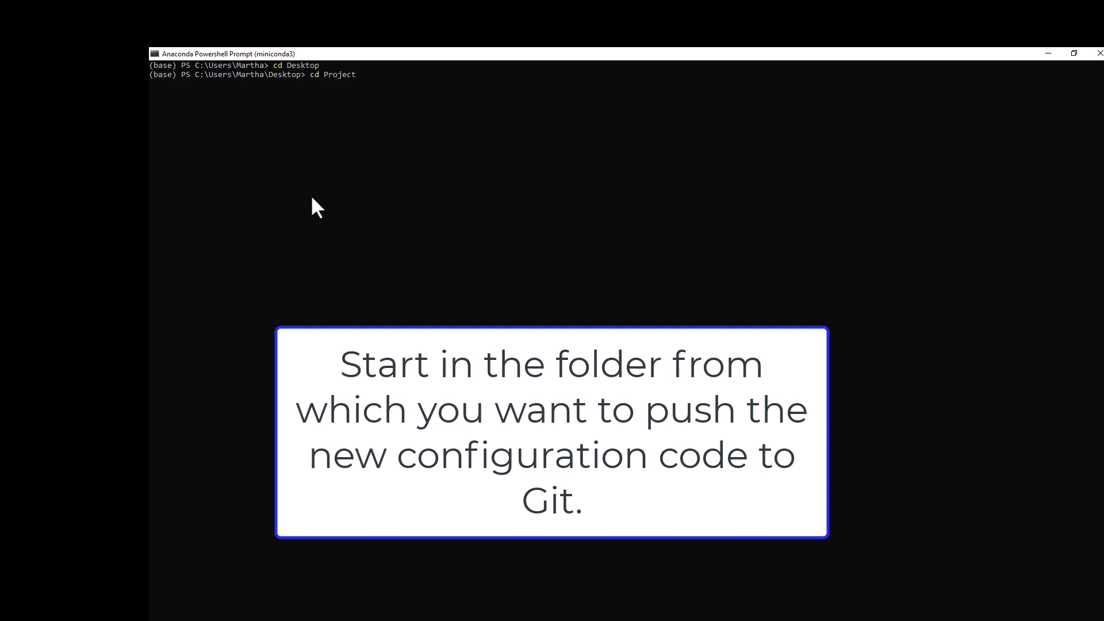
pyautogui.write('_File')
pyautogui.press('Return')
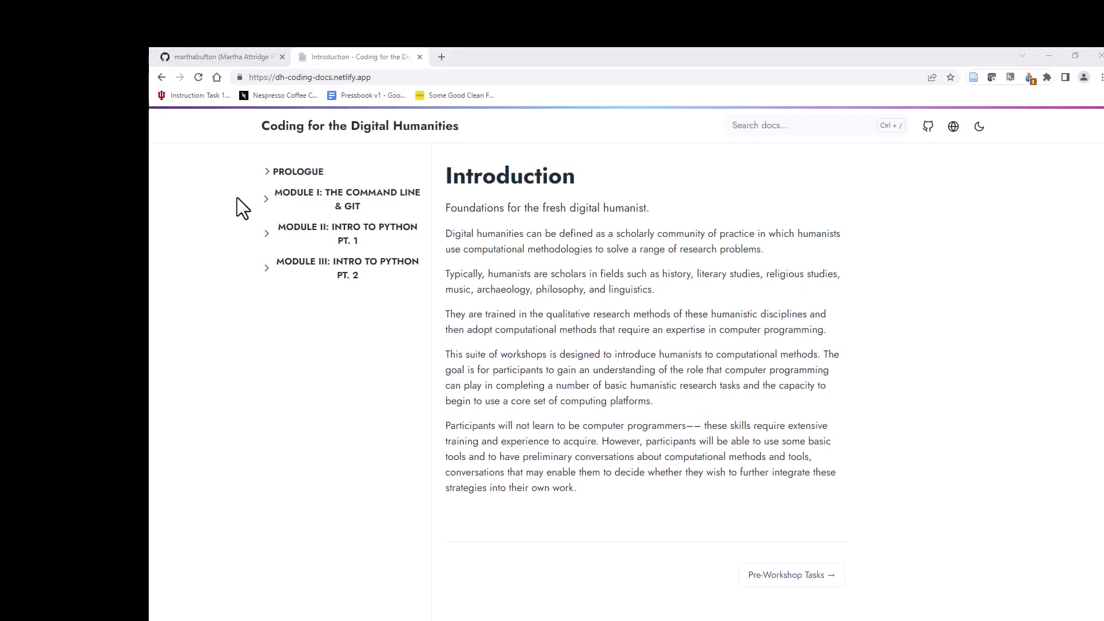
# - Switch to the Coding for the Digital Humanities site and read Module I's Pushing to GitHub & Static Site Resources page on updating a repository
pyautogui.click(268, 207)
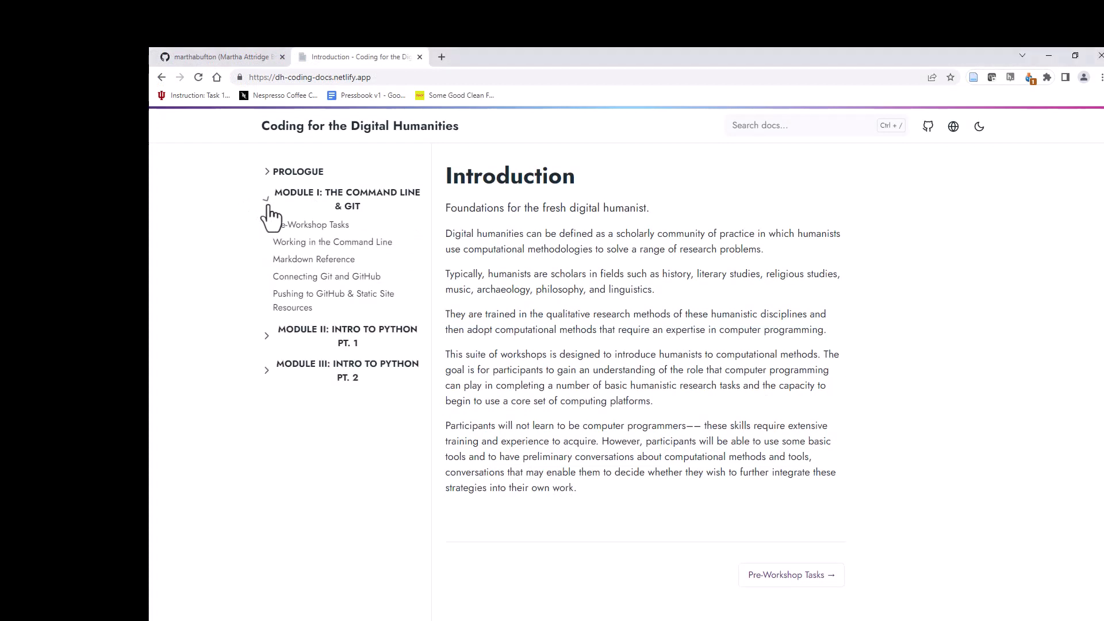
pyautogui.click(276, 304)
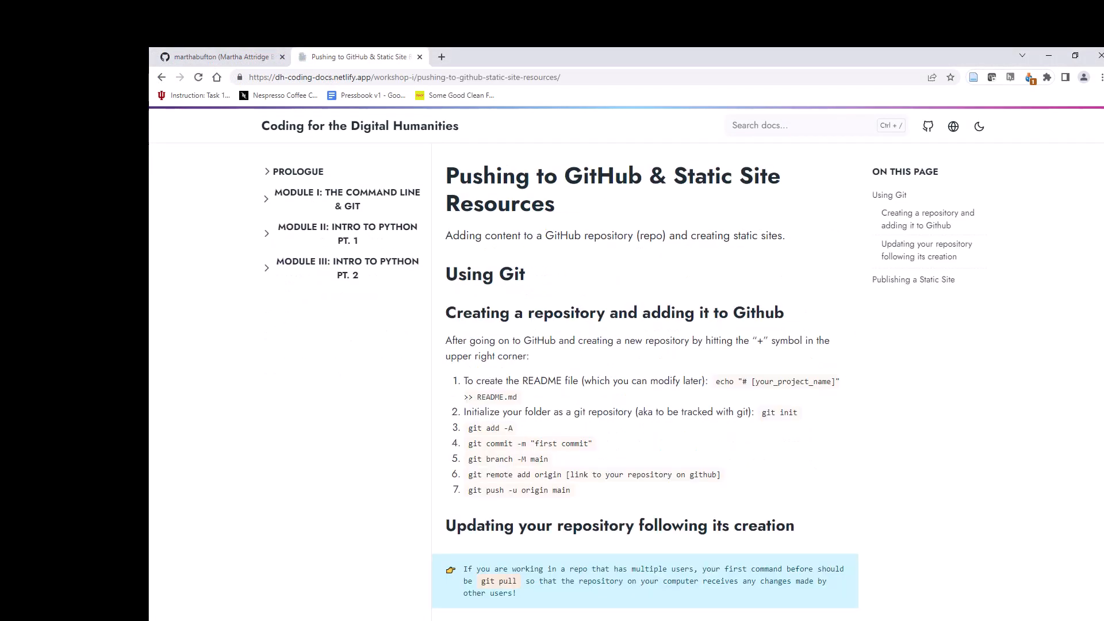
pyautogui.scroll(-5, 645, 379)
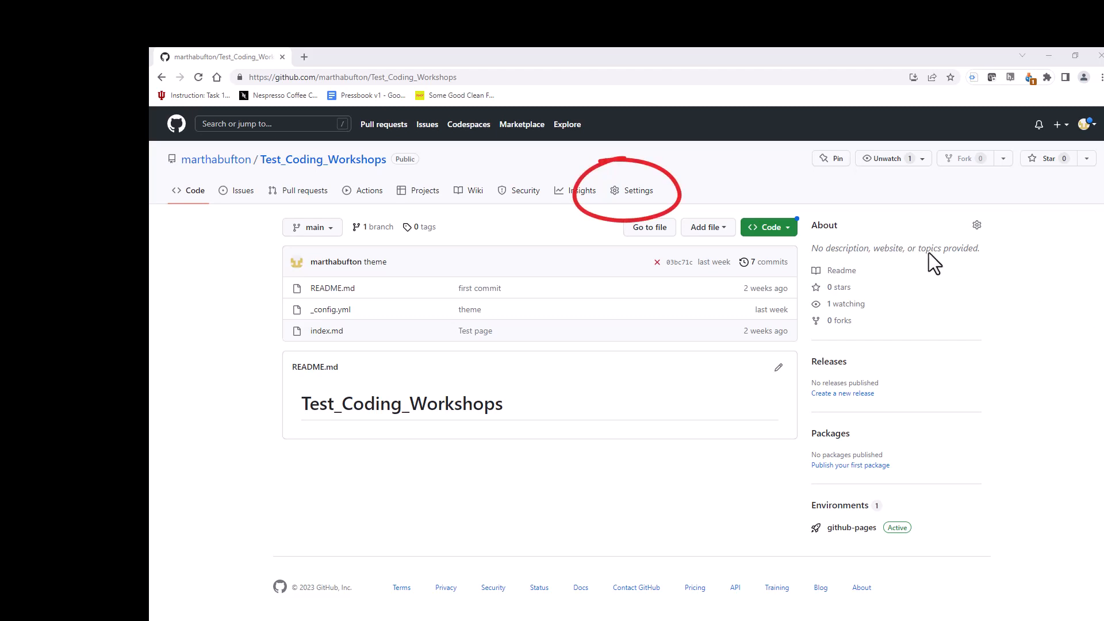
# - Open the Pages settings of the Test_Coding_Workshops repository on GitHub and visit the live site from there
pyautogui.click(645, 197)
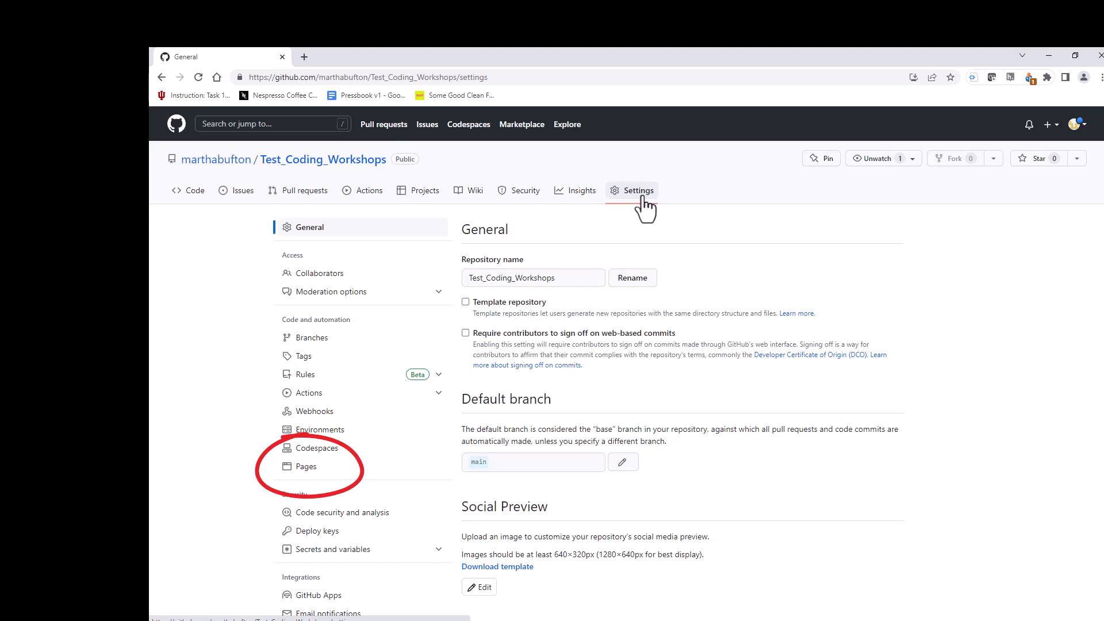
pyautogui.click(380, 480)
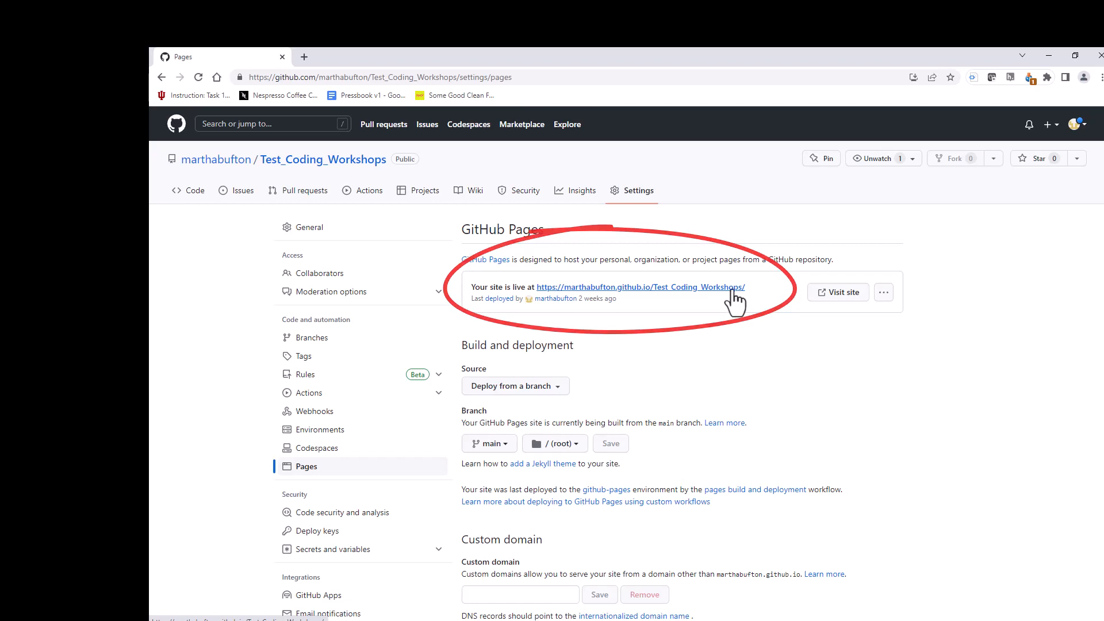
pyautogui.click(732, 291)
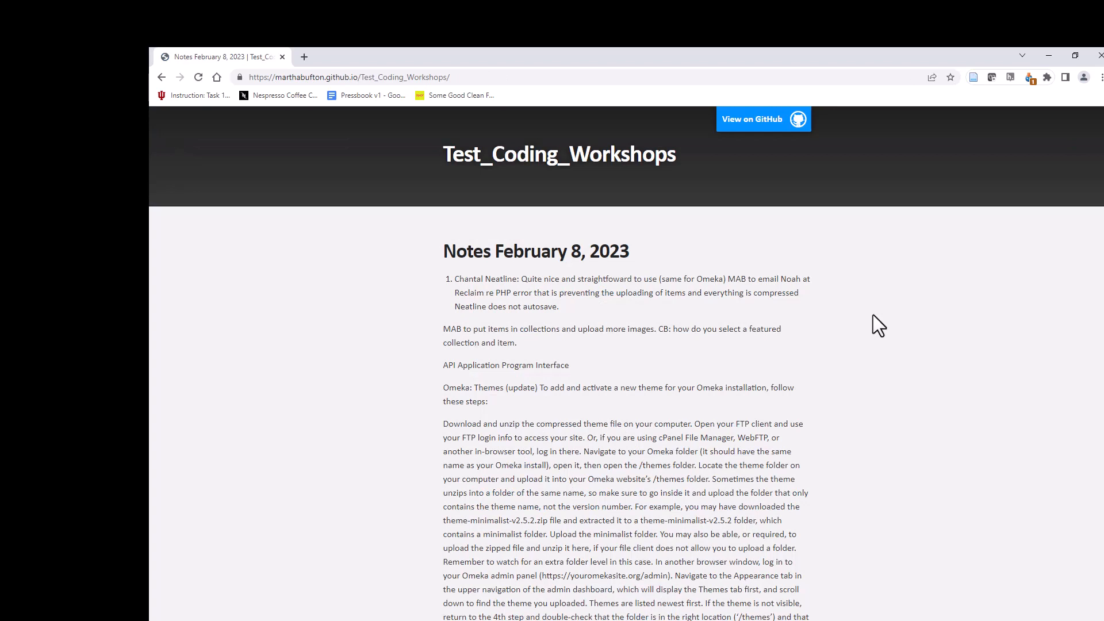